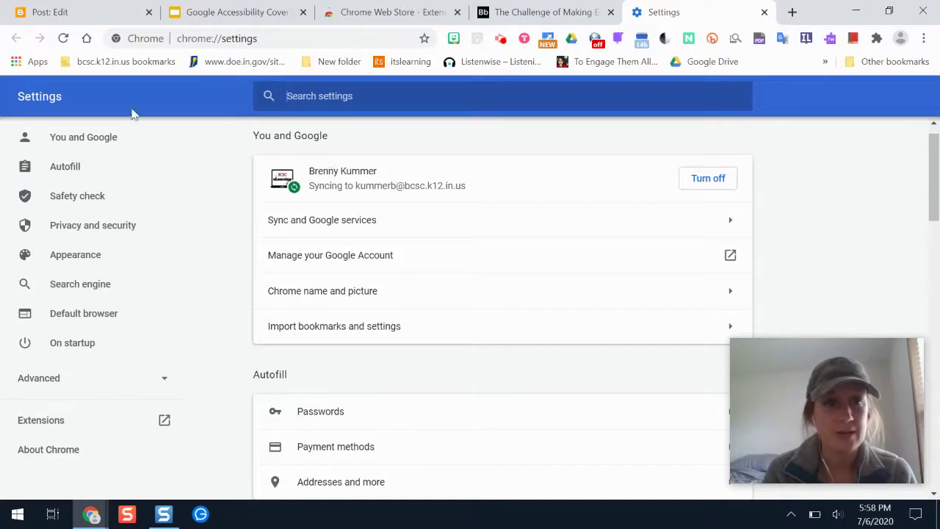
Step: Go to the browser's Appearance settings and set the font size to Large
click(79, 257)
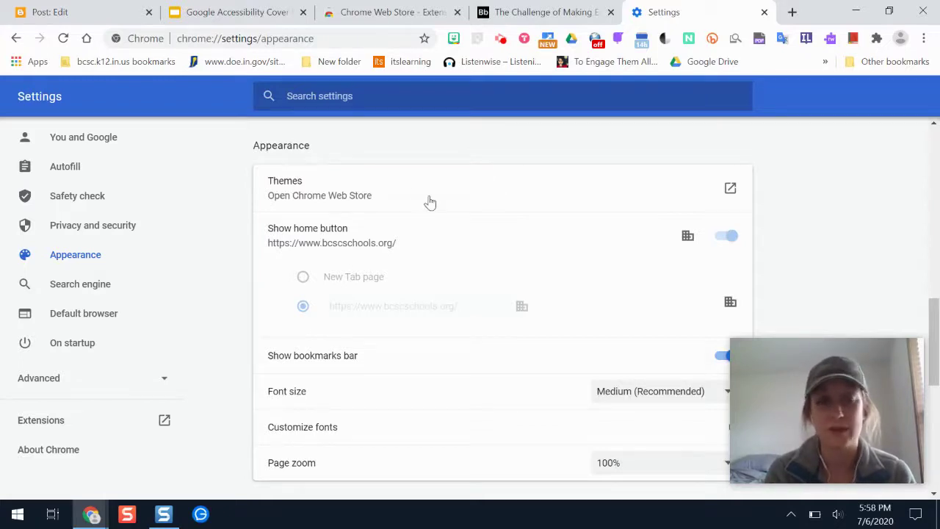
drag(937, 322, 937, 355)
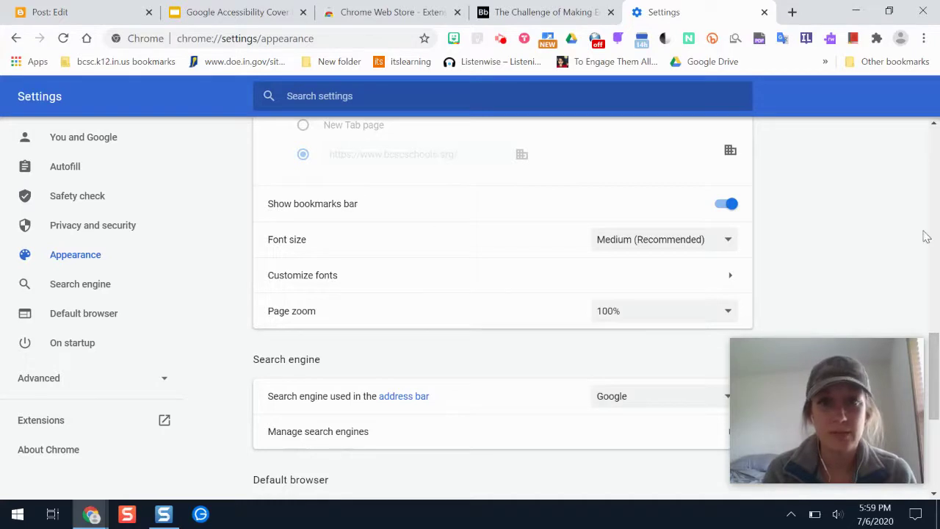
drag(937, 344, 937, 360)
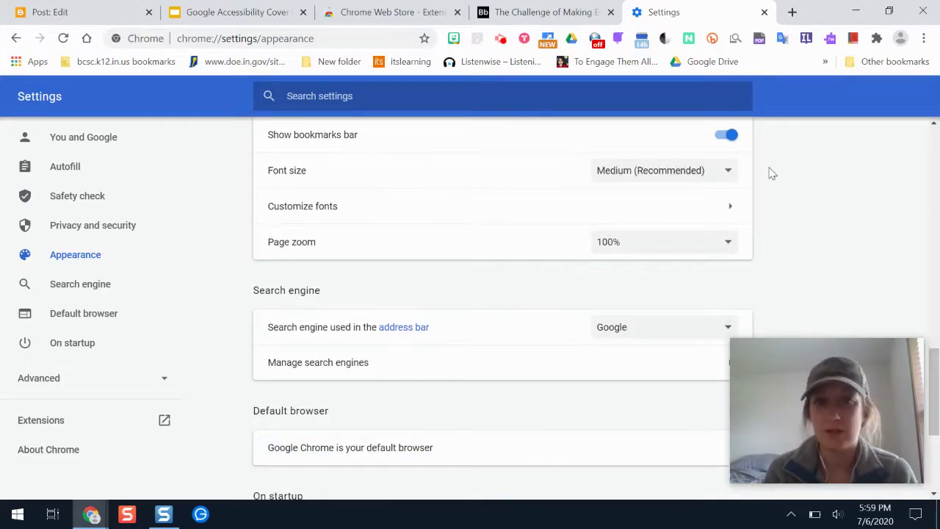
click(717, 177)
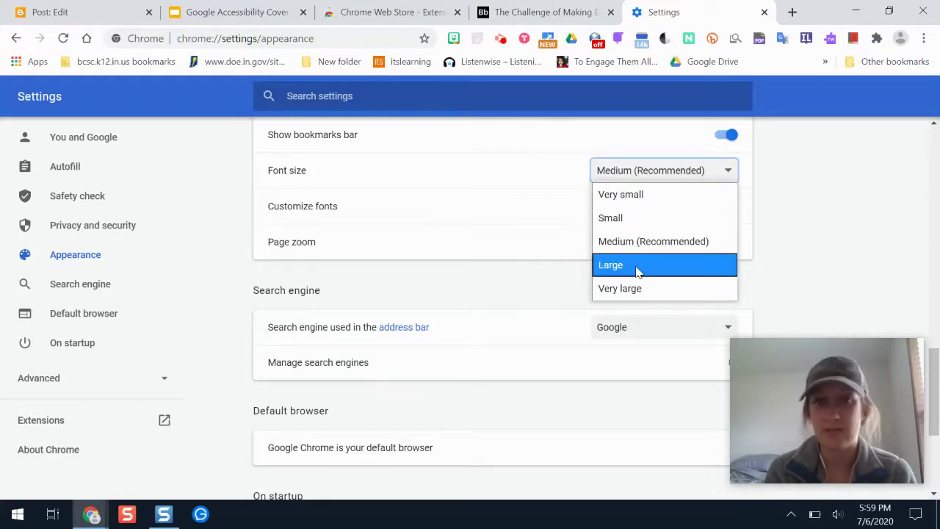
click(635, 272)
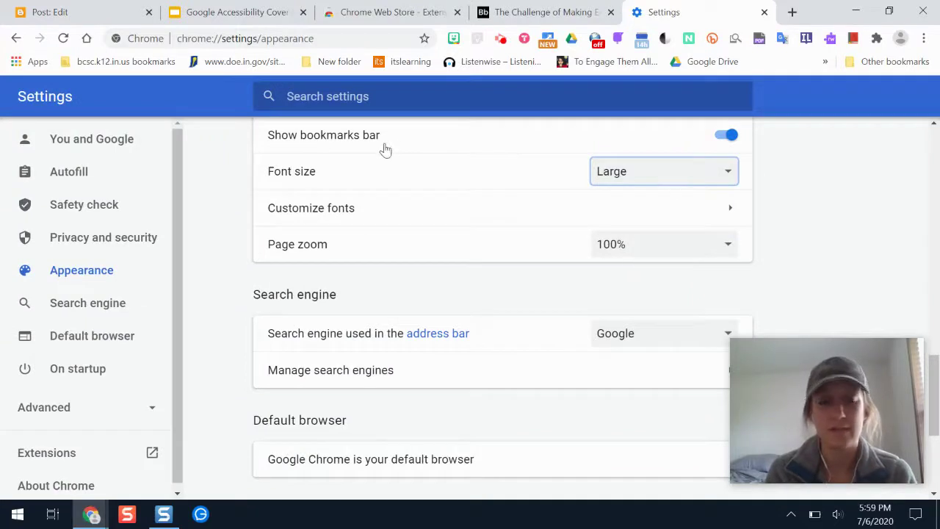
Step: Set the font size back to Medium (Recommended) and open the Customize fonts page
click(656, 181)
click(623, 243)
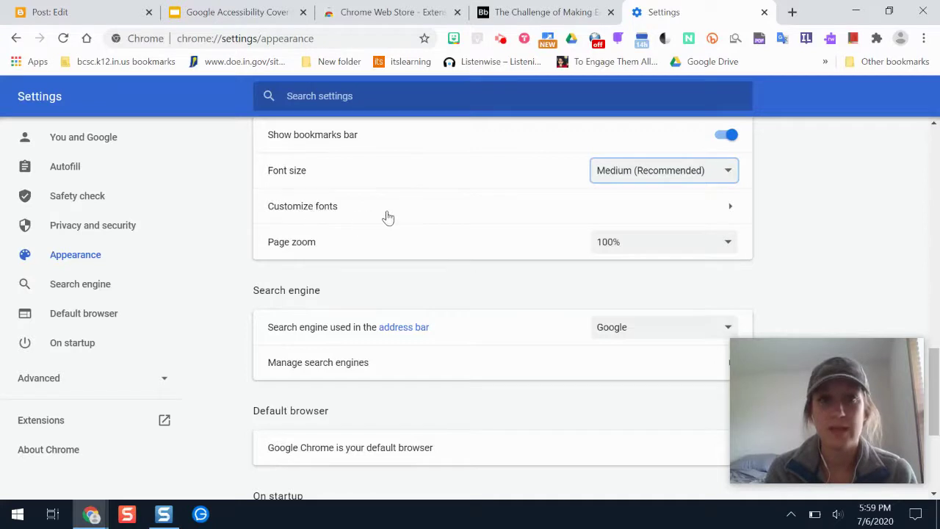
click(419, 211)
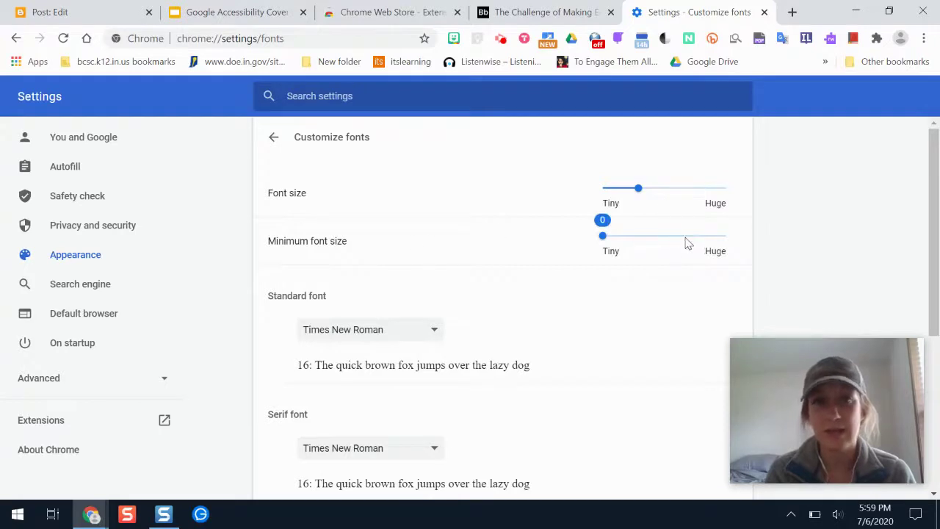
Step: Raise the minimum font size to 13 and return it to 0
mouse_move(607, 243)
drag(604, 237, 664, 236)
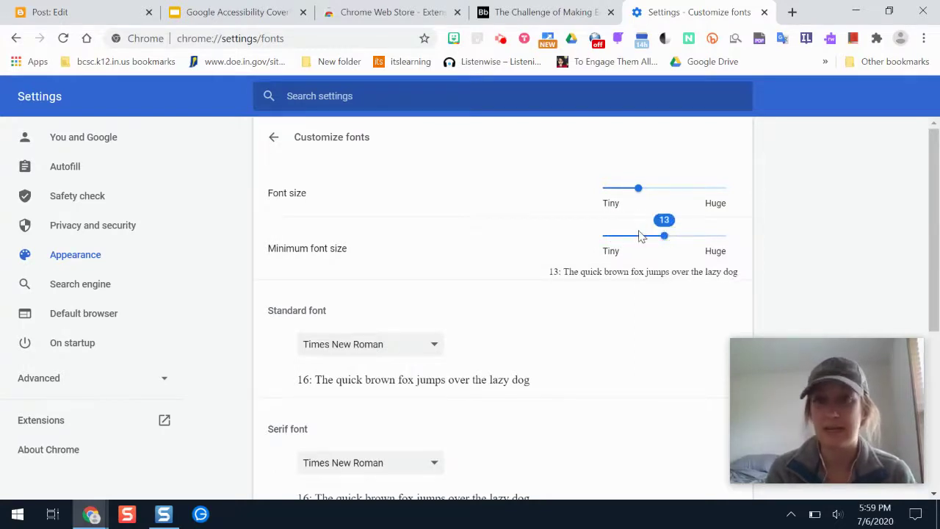
drag(664, 237, 603, 246)
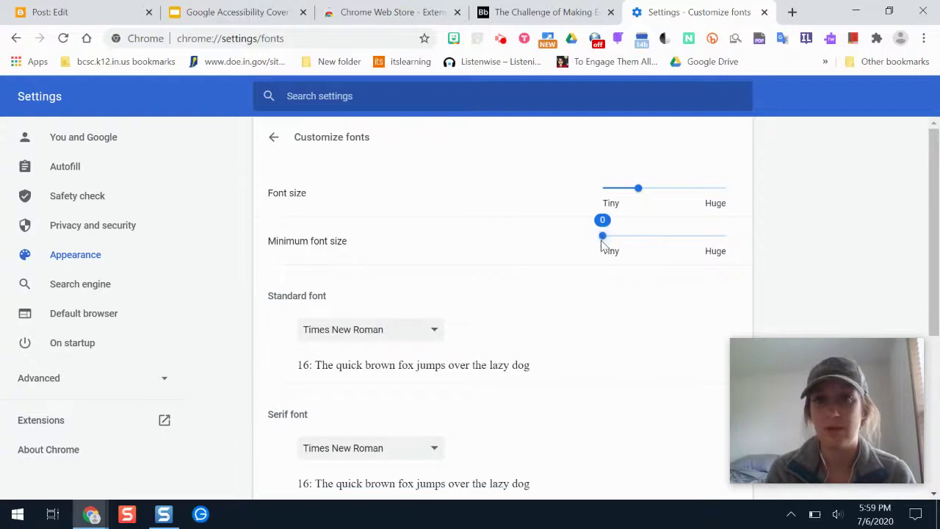
Step: Change the standard font to Tahoma
scroll(938, 178, down, 1)
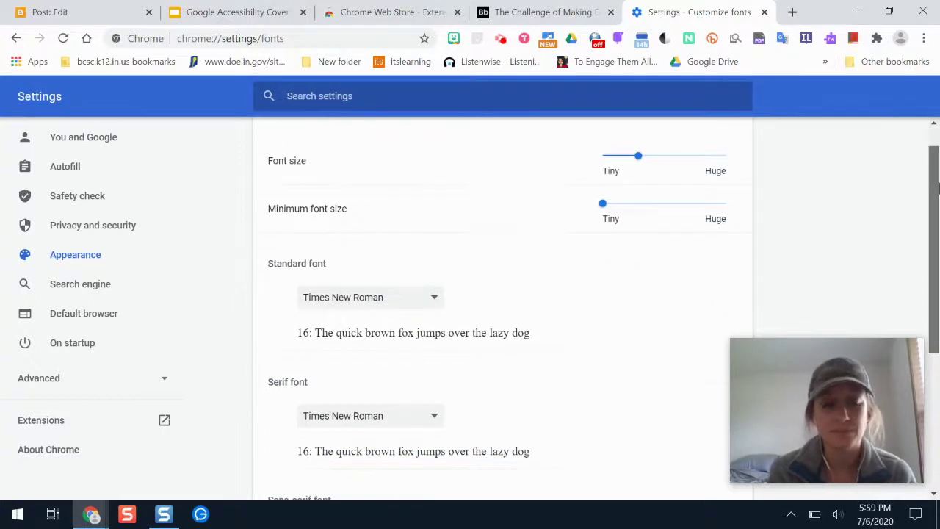
scroll(937, 178, down, 2)
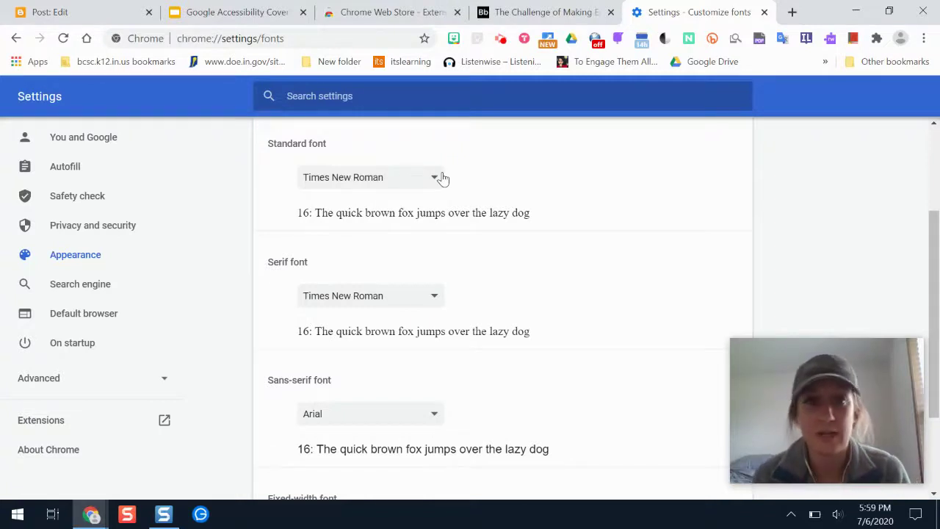
click(422, 182)
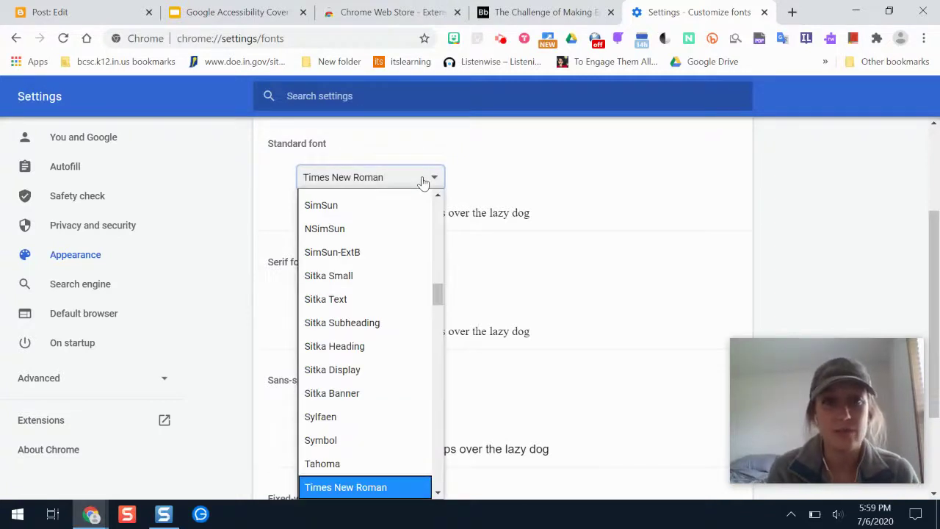
scroll(401, 272, up, 1)
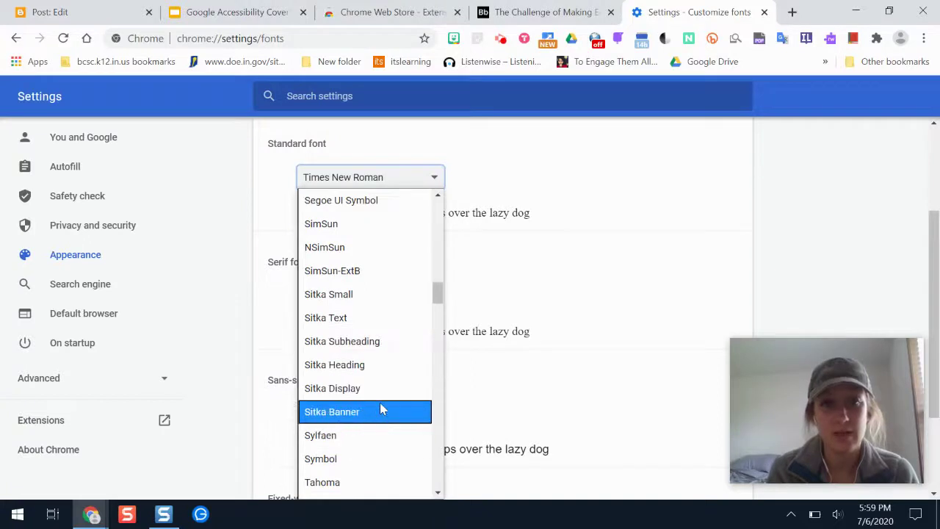
click(357, 482)
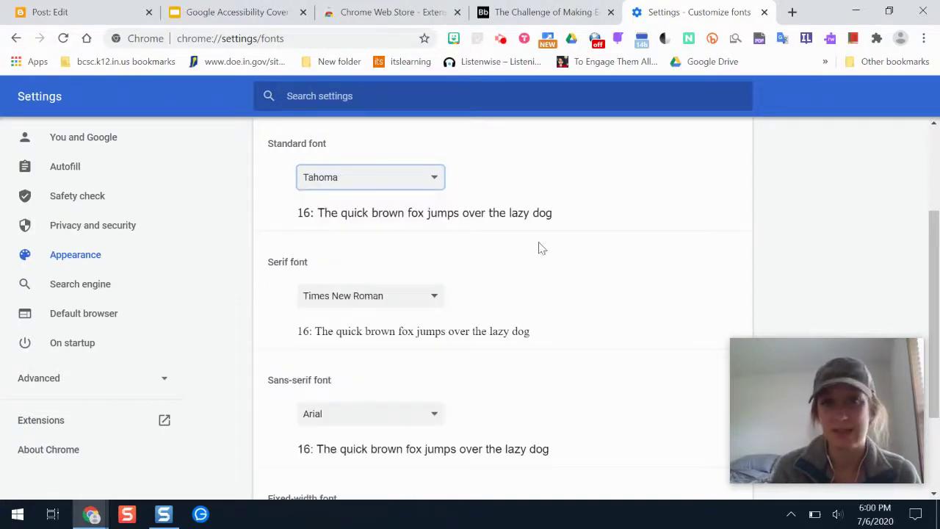
Step: Set the standard font back to Times New Roman
drag(937, 272, 937, 233)
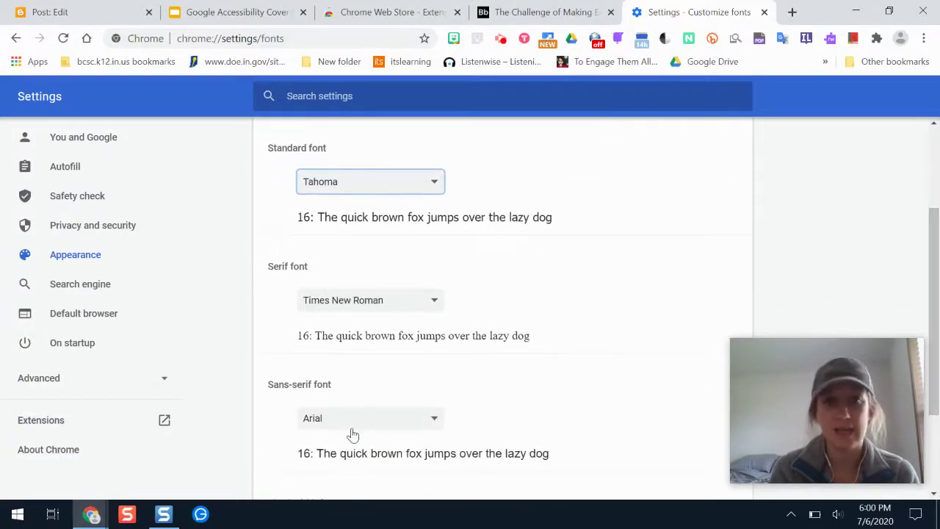
click(407, 191)
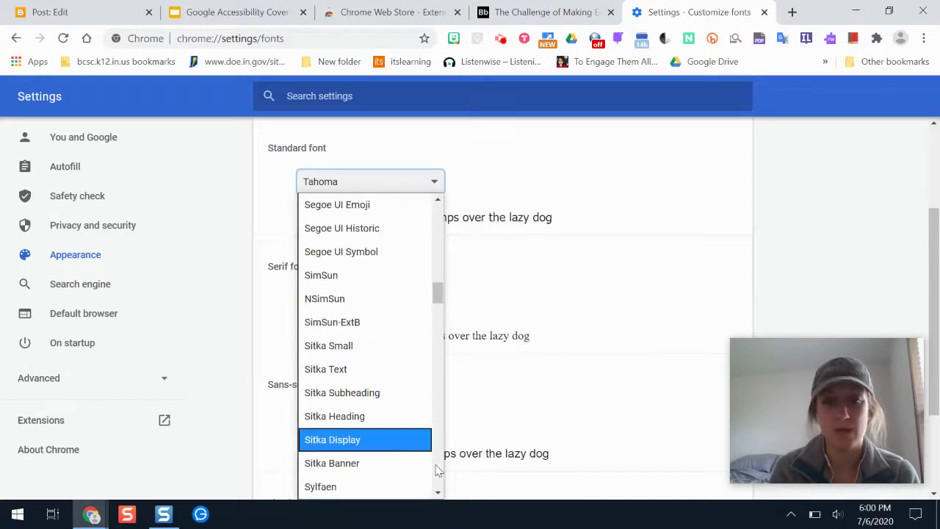
scroll(424, 415, down, 1)
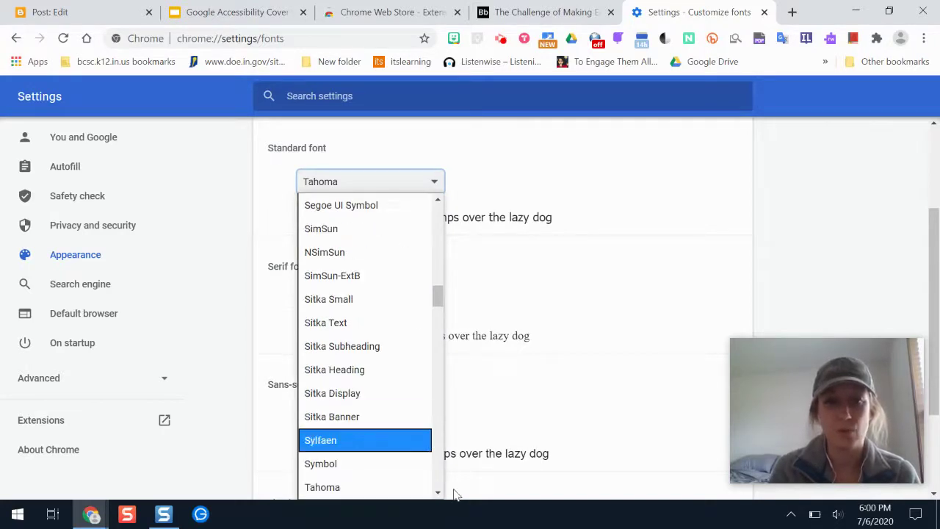
scroll(436, 493, down, 2)
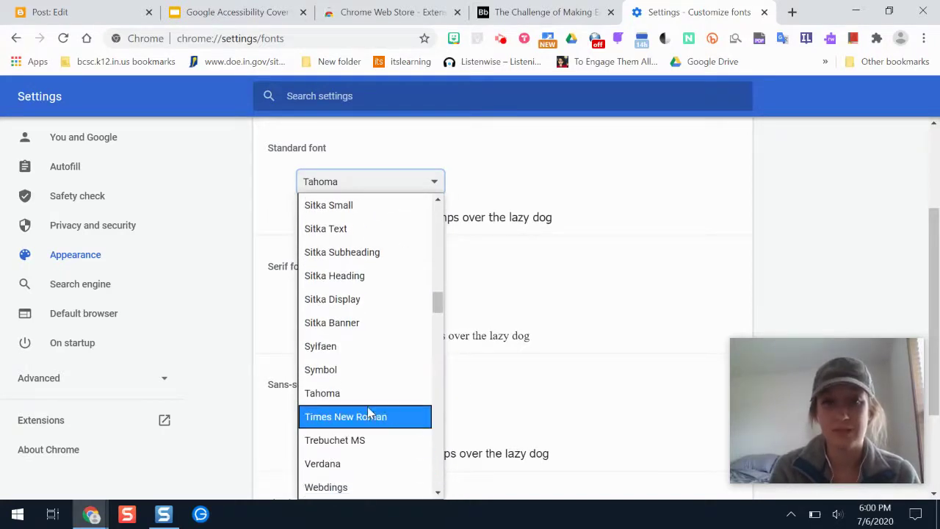
click(369, 416)
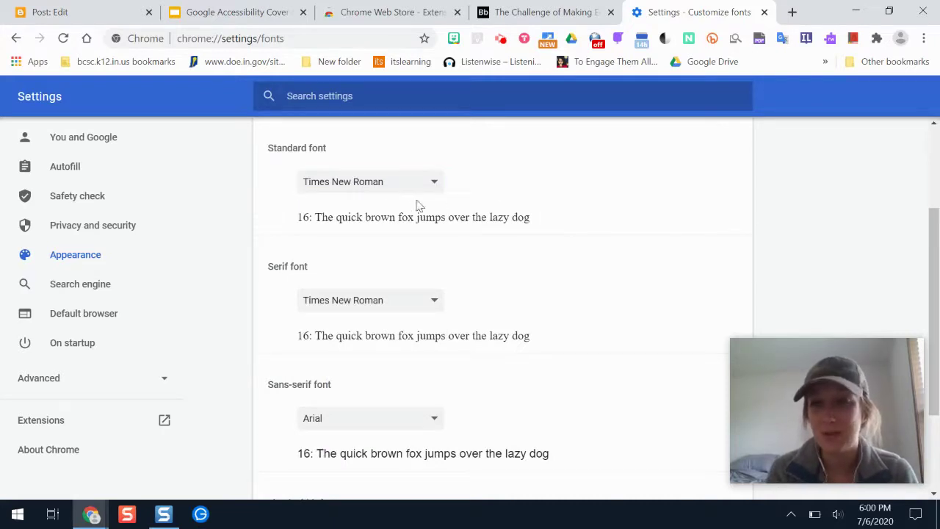
Step: Review the serif, sans-serif and fixed-width font options as well as the font size sliders
drag(936, 258, 939, 305)
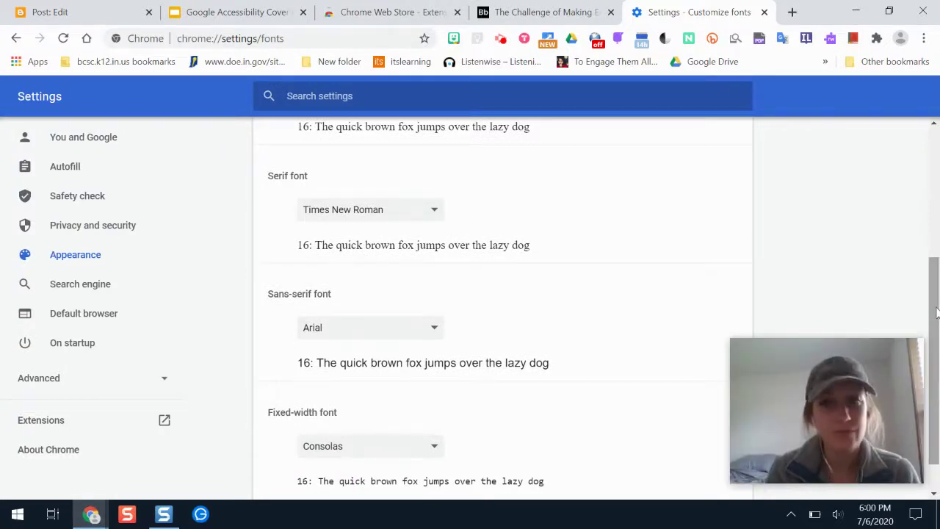
drag(937, 313, 937, 333)
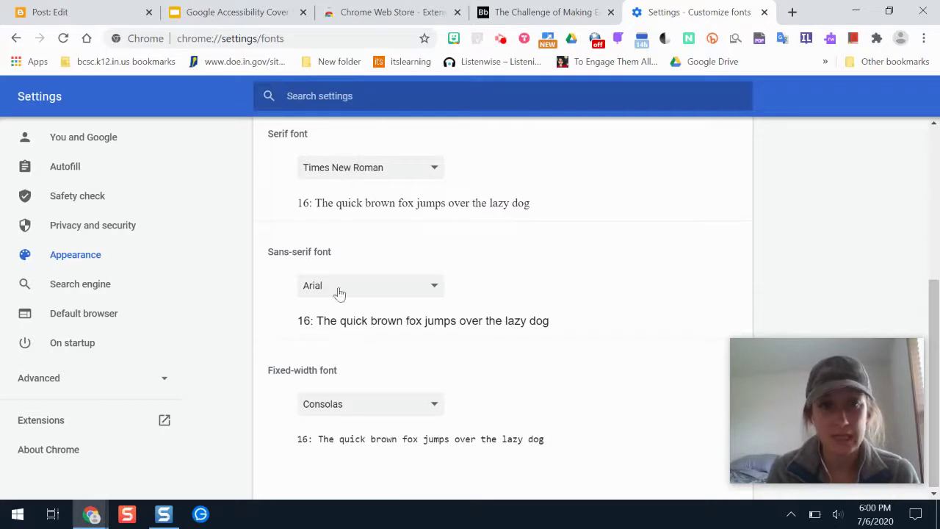
drag(936, 326, 938, 152)
mouse_move(639, 189)
mouse_move(728, 250)
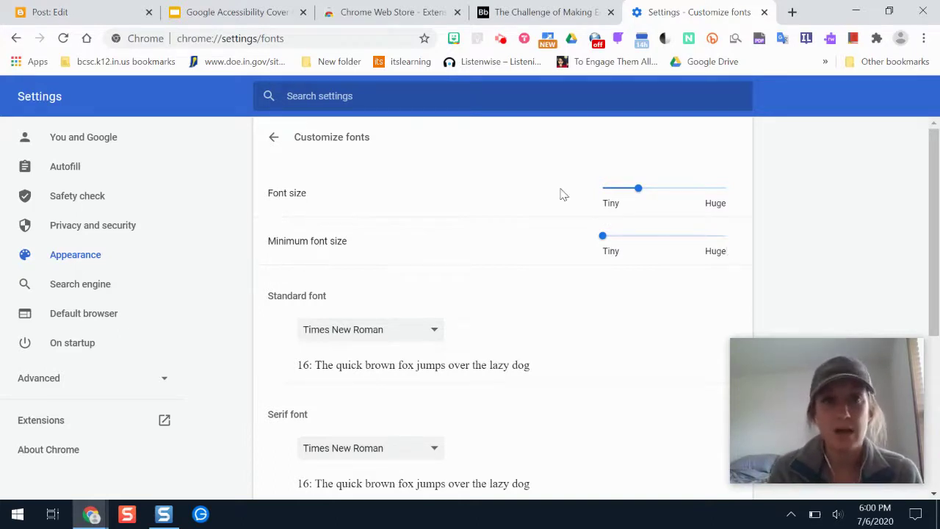
Step: Switch to the Chrome Web Store and search it for "open dyslexia"
click(253, 15)
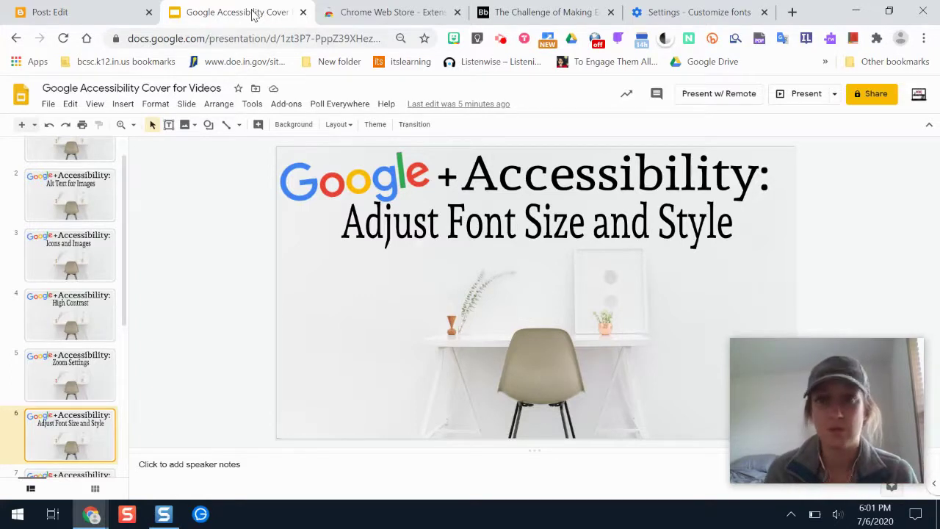
click(389, 13)
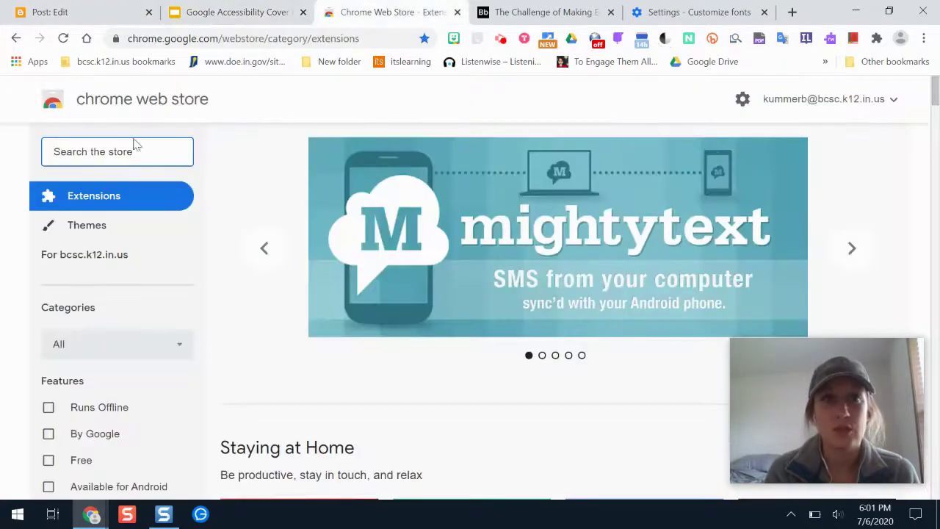
click(163, 151)
text(open dysle)
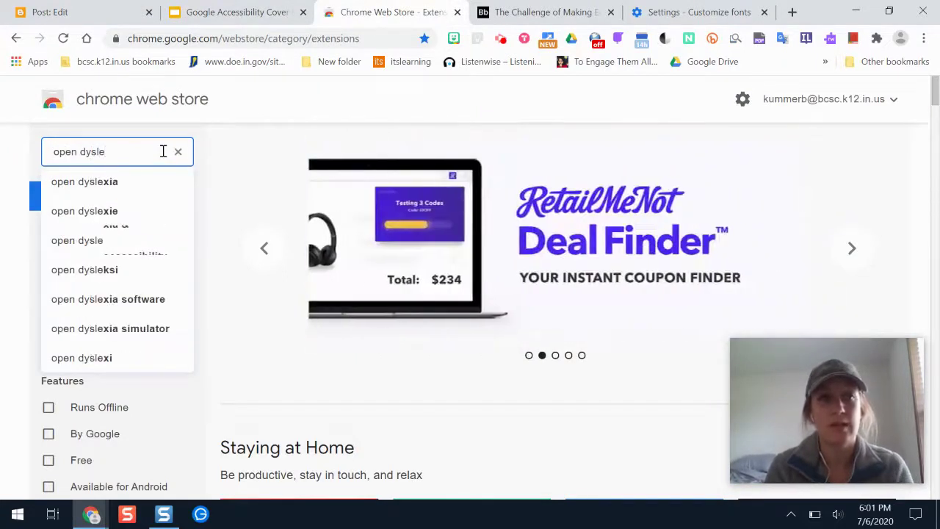
text(xia)
key(Return)
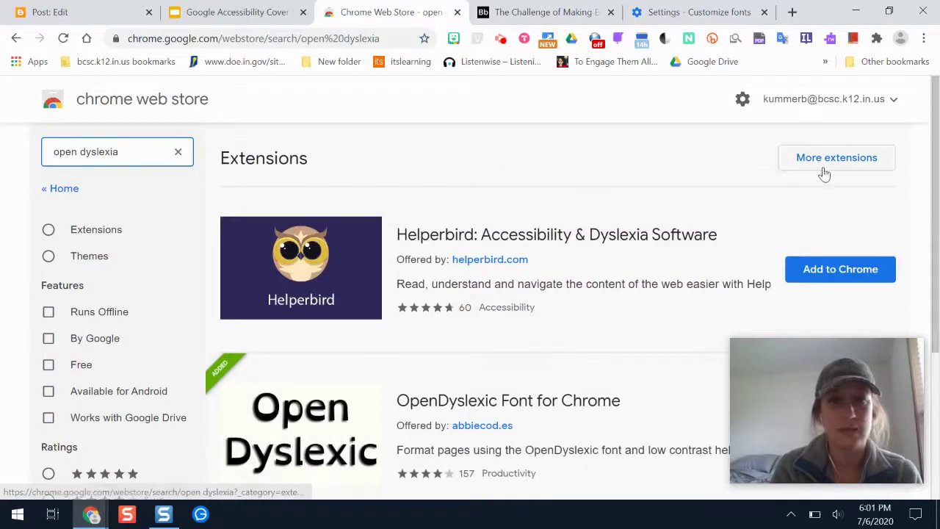
Step: Open the store listing of the OpenDyslexic Font for Chrome extension from the search results
scroll(298, 231, down, 1)
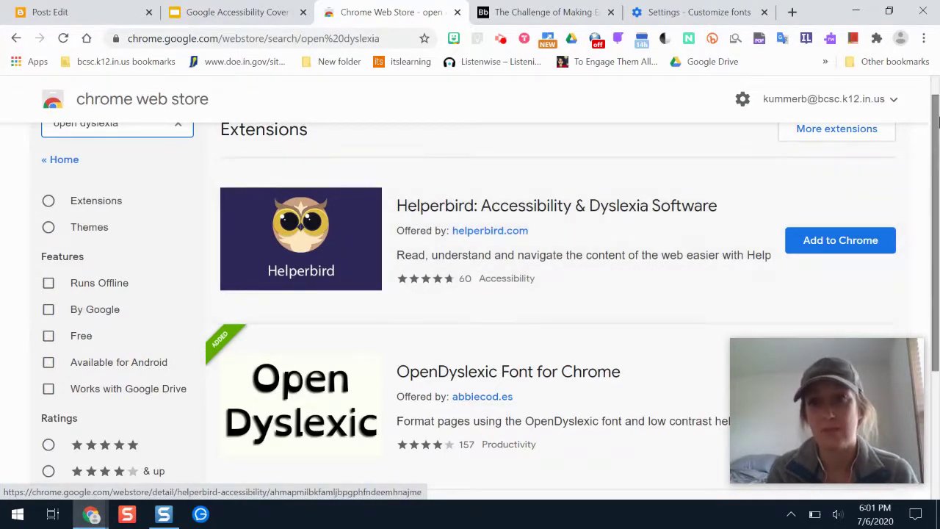
drag(937, 119, 938, 261)
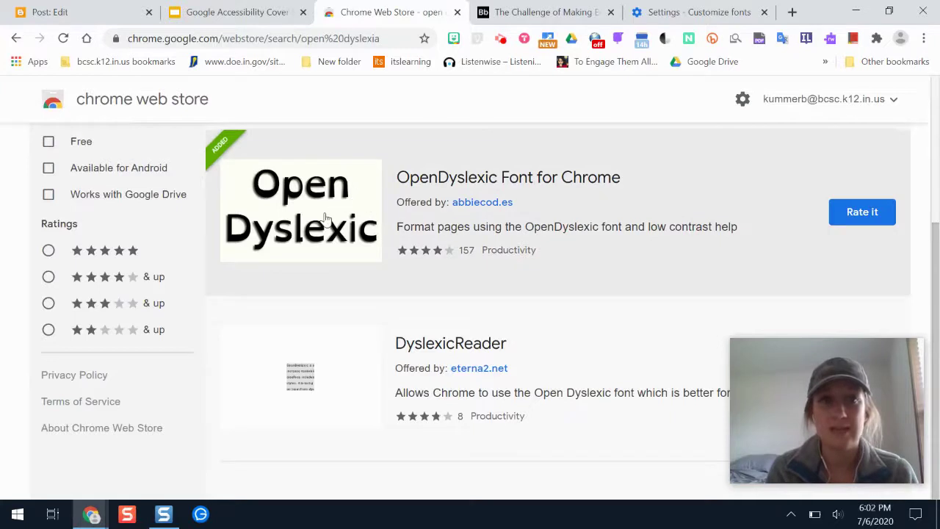
click(326, 219)
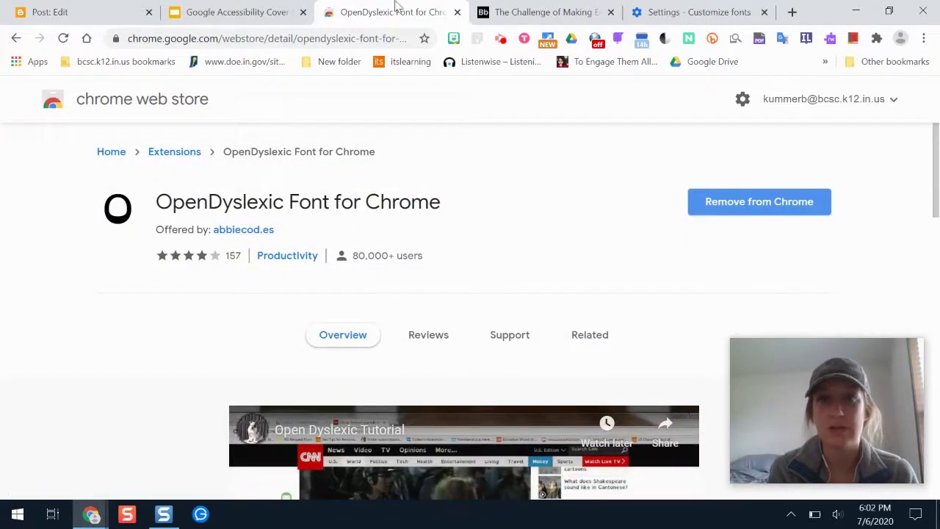
Step: Enable the OpenDyslexic extension on the Blackboard article "The Challenge of Making Education Accessible to All"
click(507, 18)
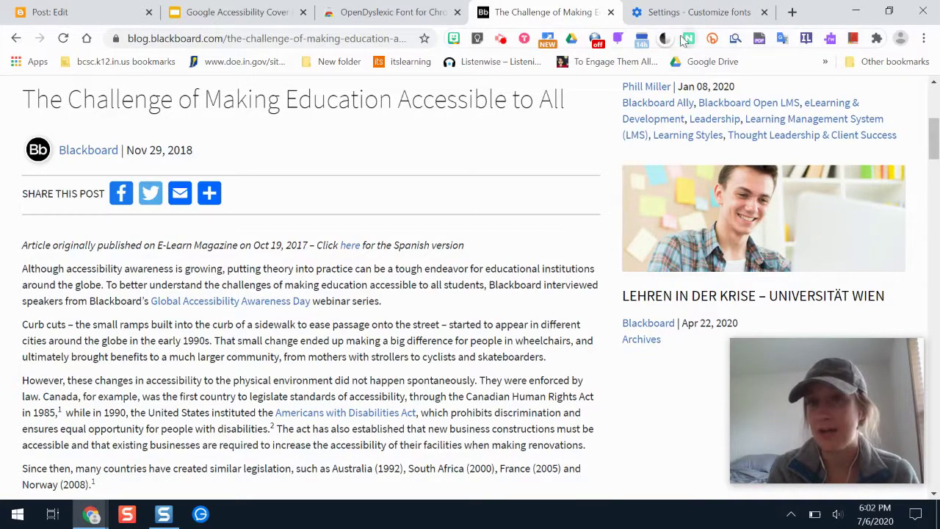
click(876, 41)
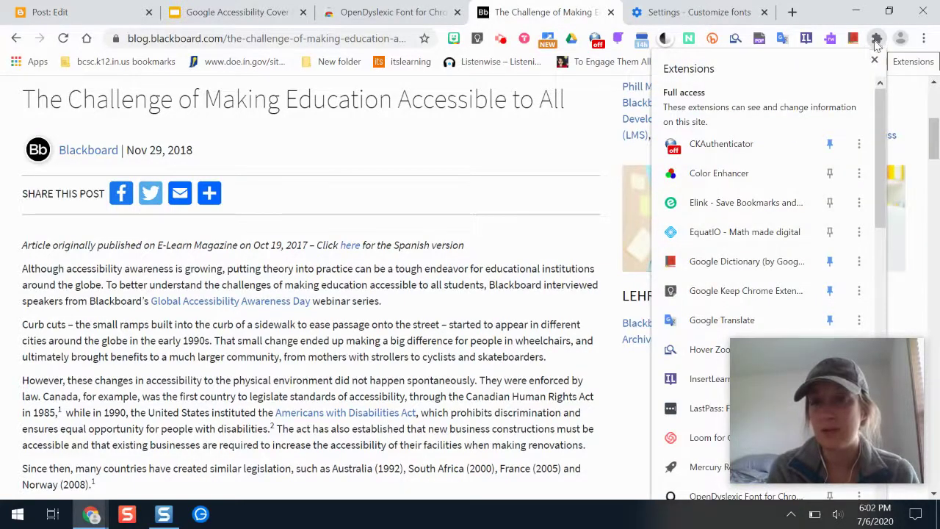
scroll(885, 138, down, 1)
drag(885, 138, 895, 219)
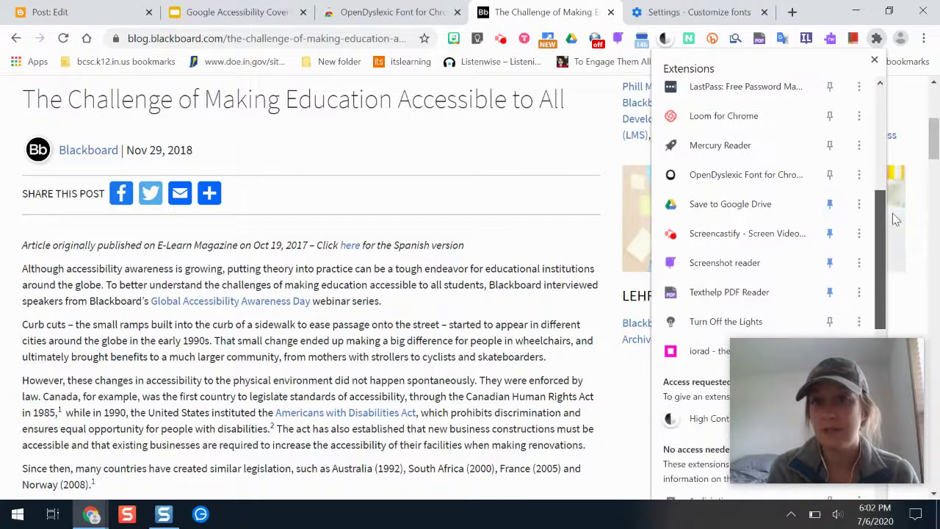
click(721, 175)
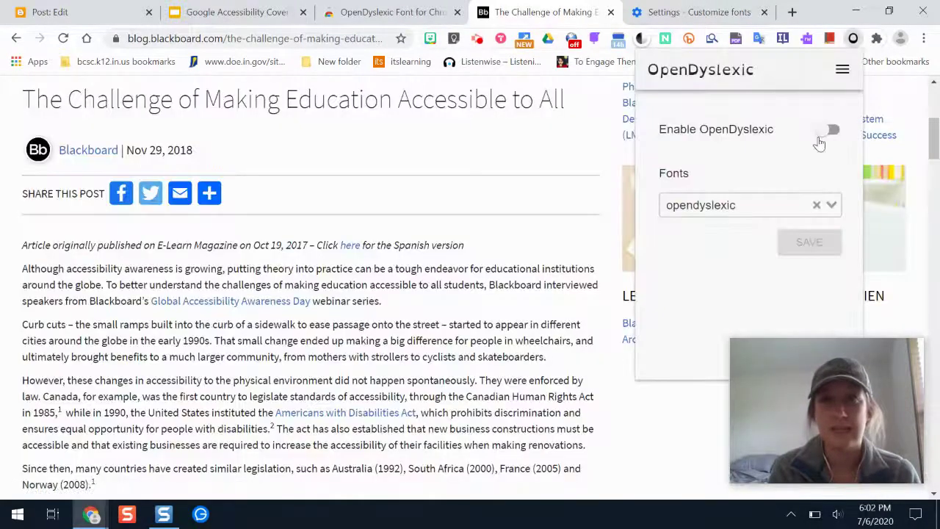
click(830, 132)
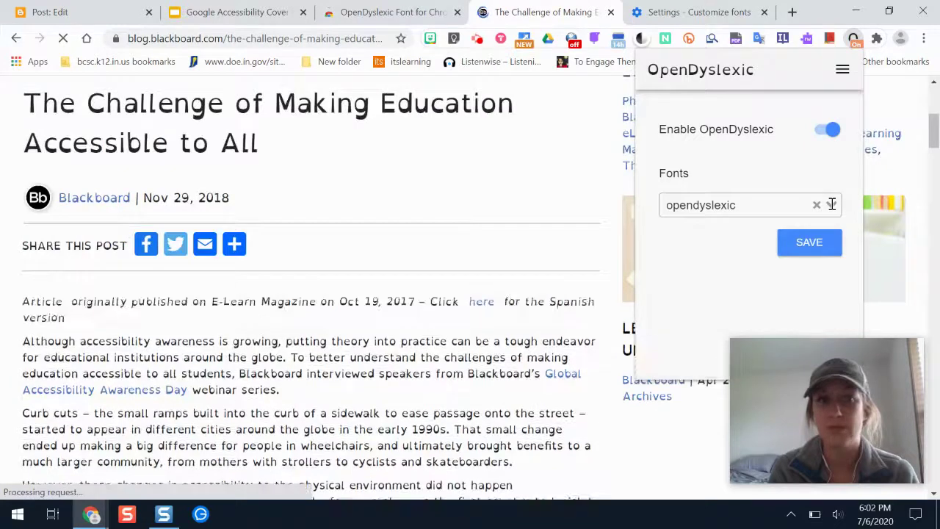
Step: Check the OpenDyslexic font variants, then save the extension's font as opendyslexic for the article
click(832, 206)
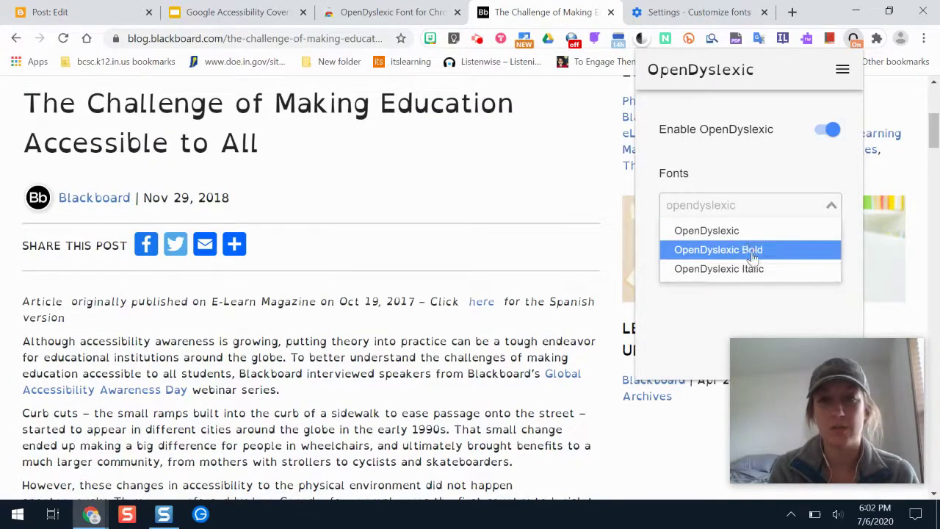
click(773, 168)
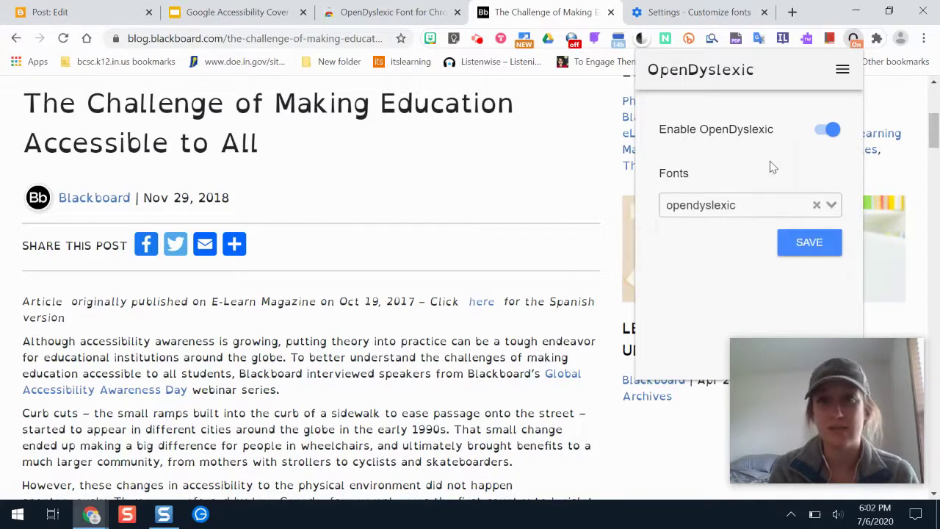
click(801, 250)
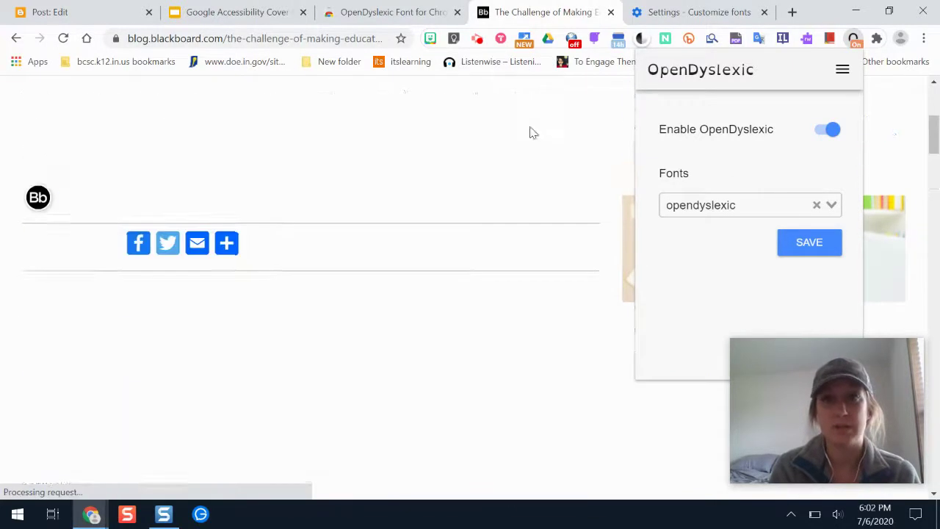
click(531, 163)
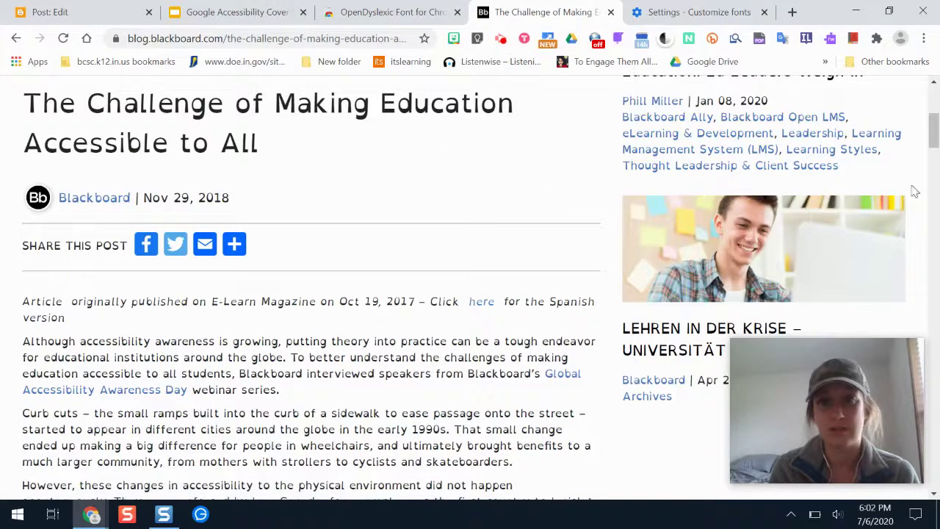
click(938, 137)
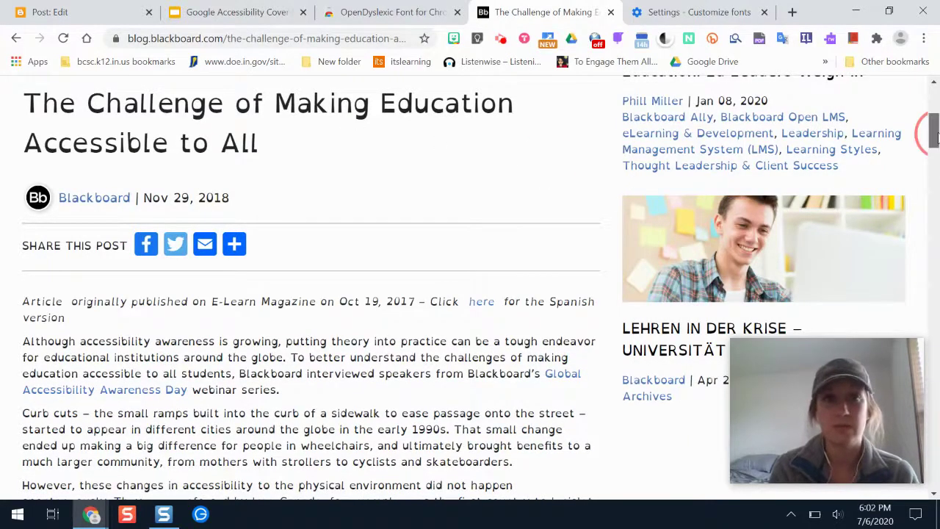
mouse_move(937, 137)
mouse_down()
mouse_move(936, 166)
mouse_move(934, 108)
mouse_move(935, 146)
mouse_up()
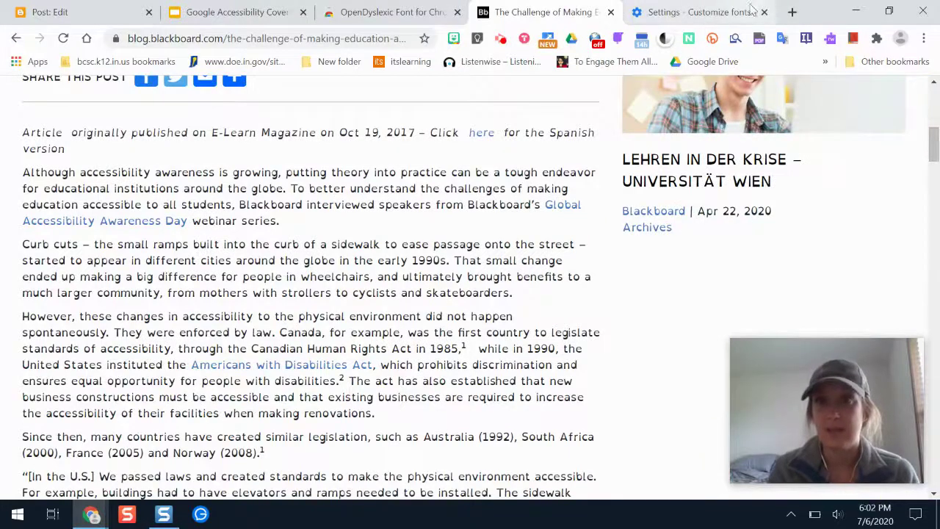
Step: Disable the OpenDyslexic font extension from Chrome's list of installed extensions
click(877, 38)
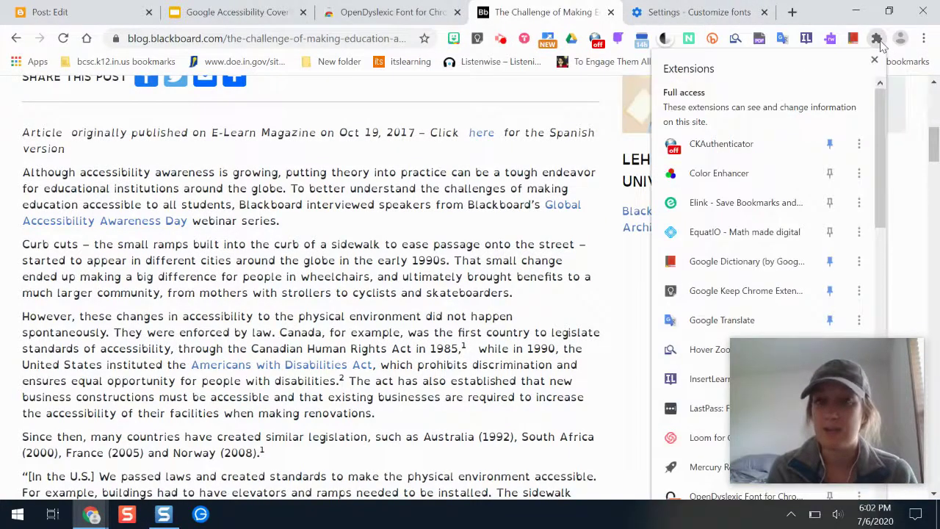
scroll(887, 222, down, 3)
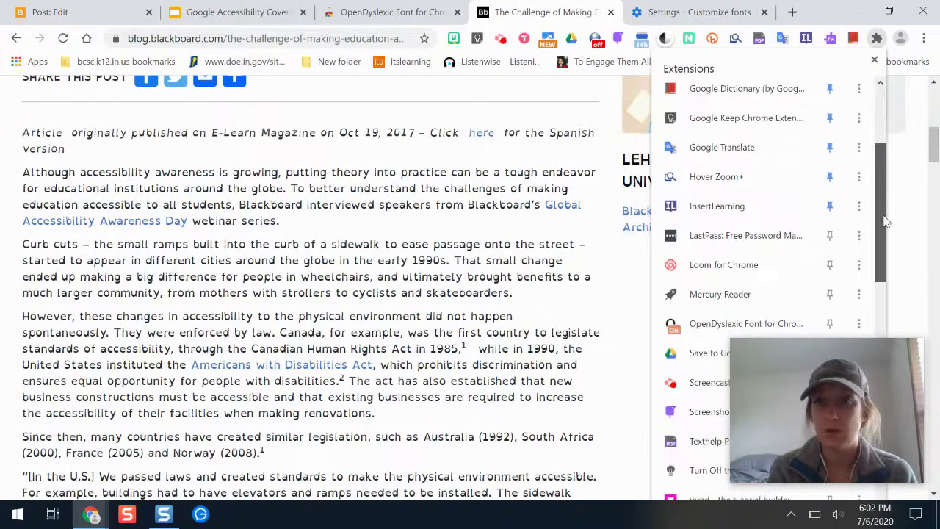
drag(887, 222, 889, 233)
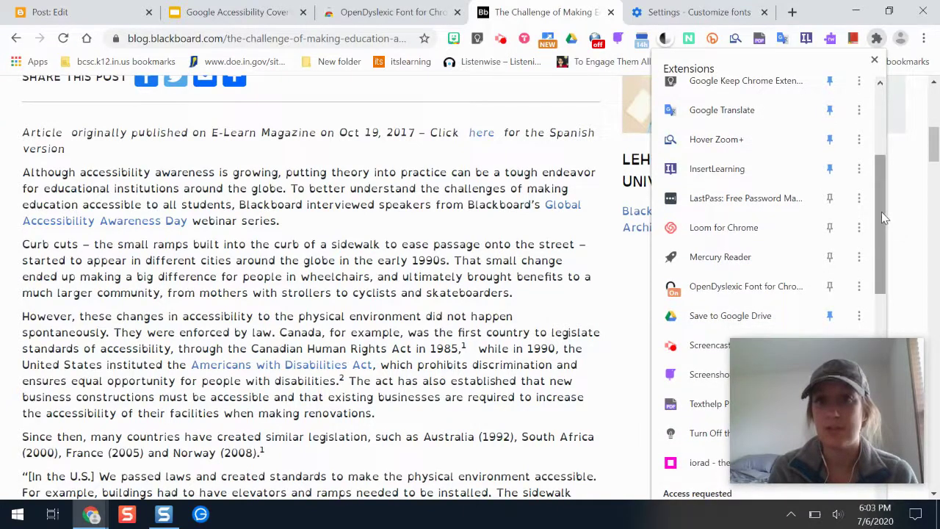
scroll(883, 205, down, 2)
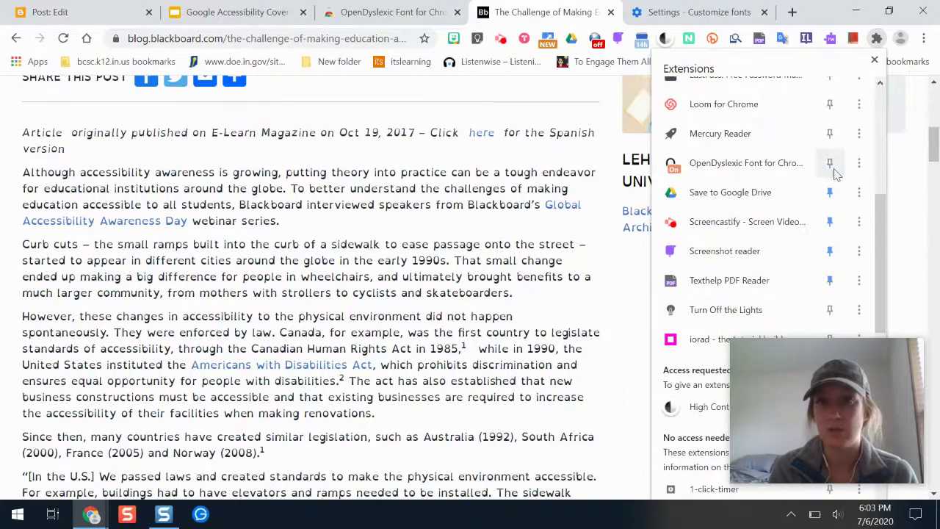
click(764, 163)
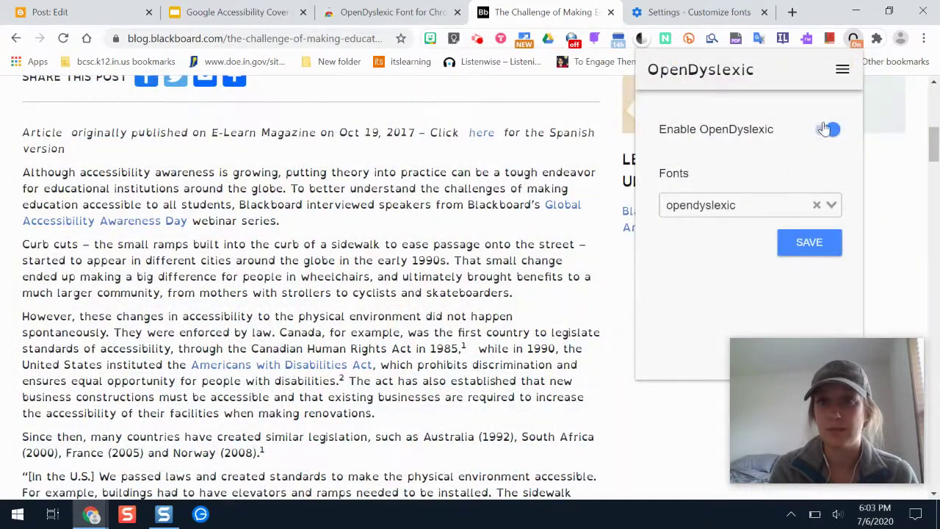
click(827, 130)
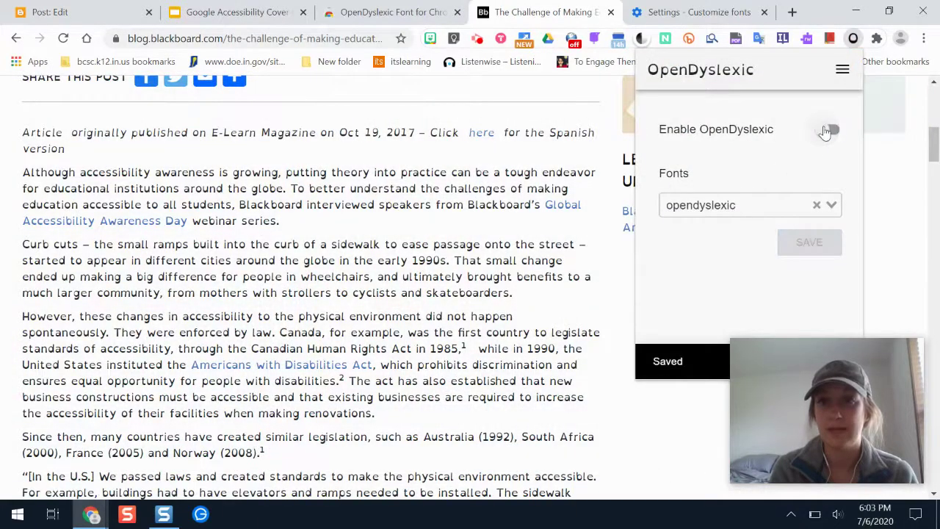
click(917, 269)
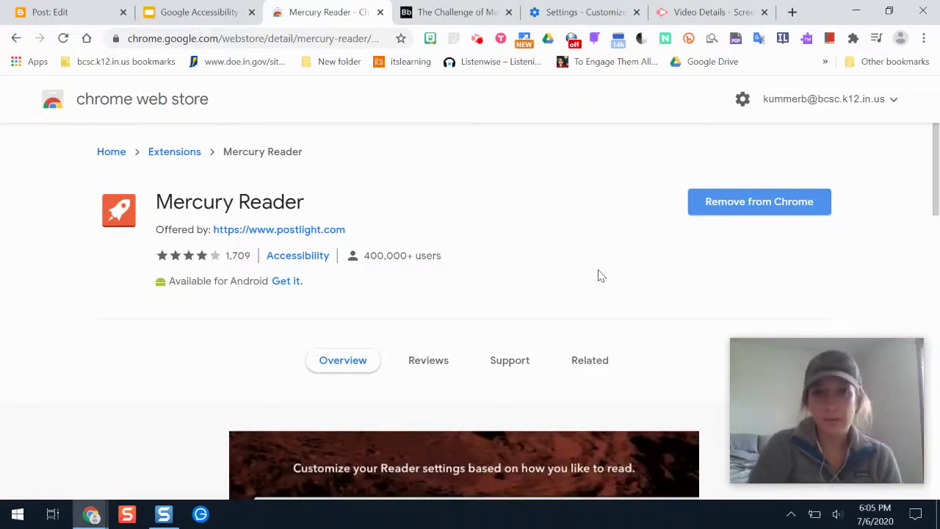
Step: Return to the Blackboard article and open it in the Mercury Reader view
click(853, 40)
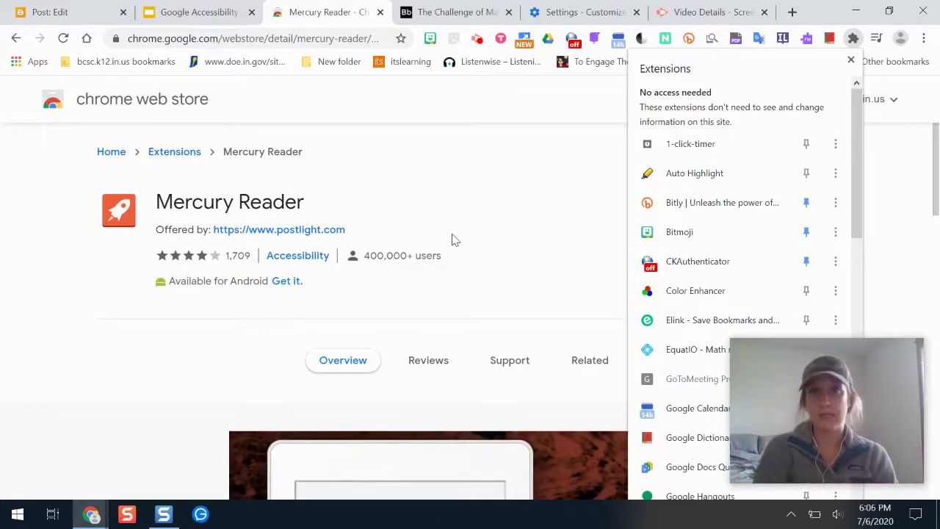
click(452, 10)
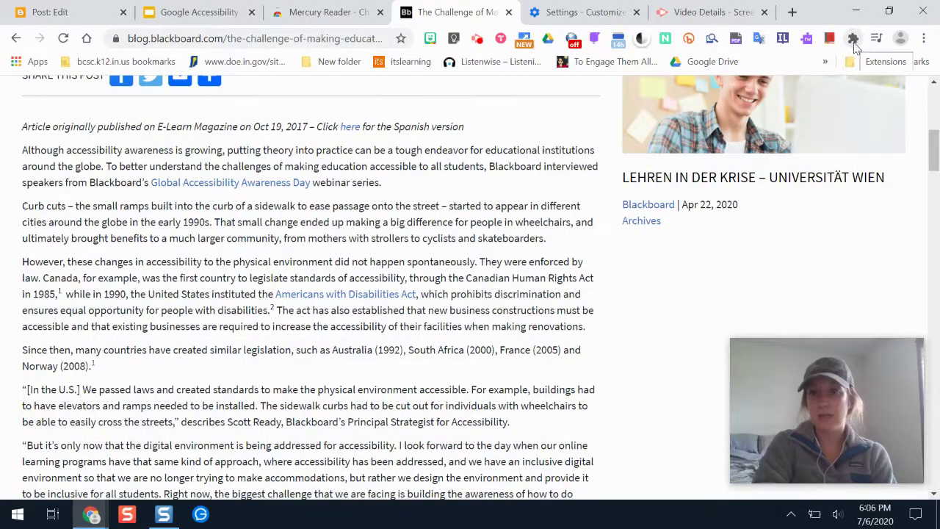
click(854, 40)
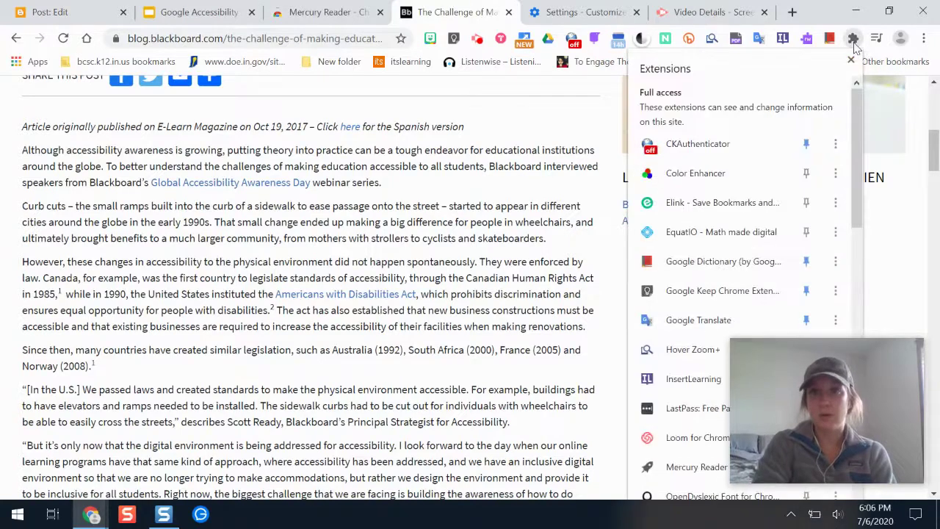
drag(854, 102, 876, 198)
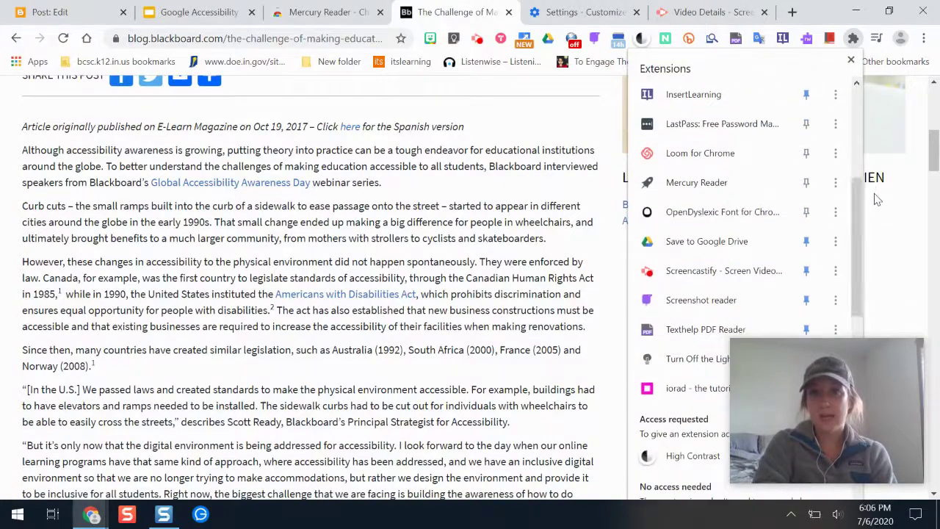
click(702, 184)
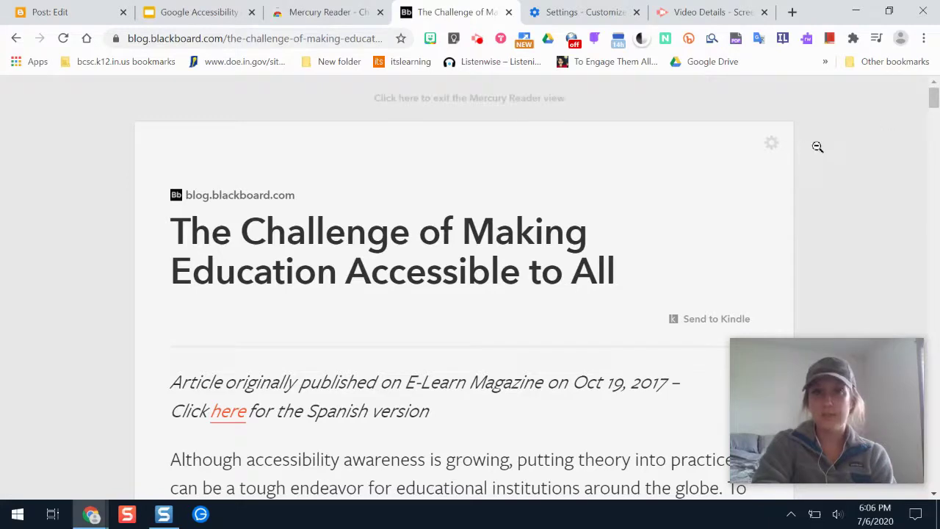
Step: Set the Mercury Reader view of the article to Large text size, Serif typography and the Dark theme
drag(933, 103, 936, 124)
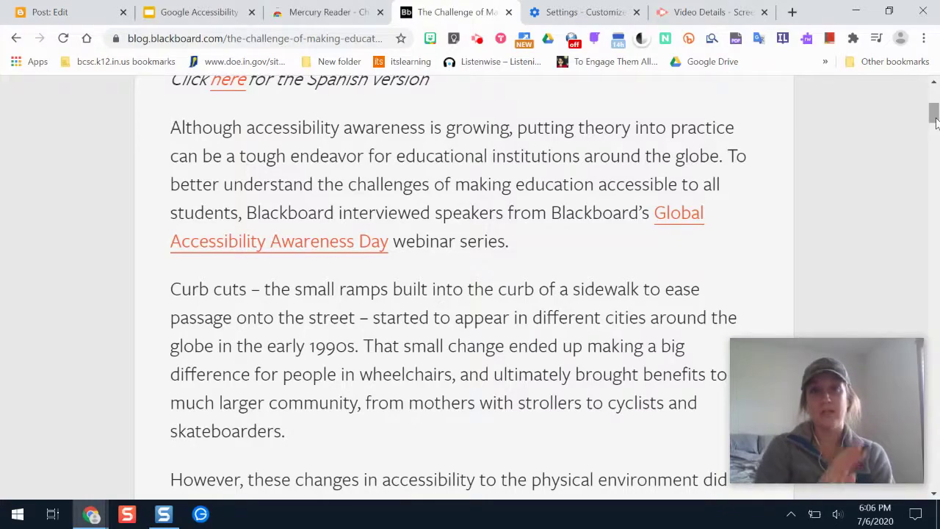
drag(935, 121, 935, 98)
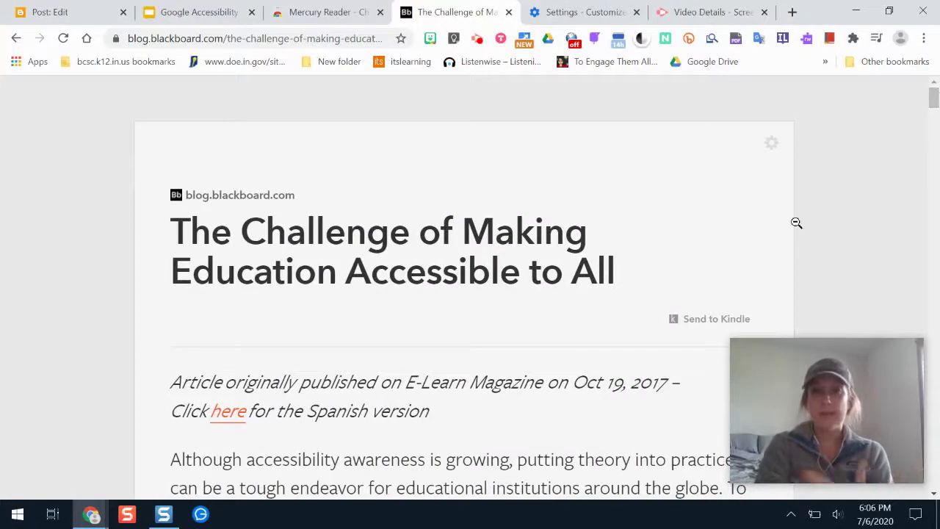
click(770, 145)
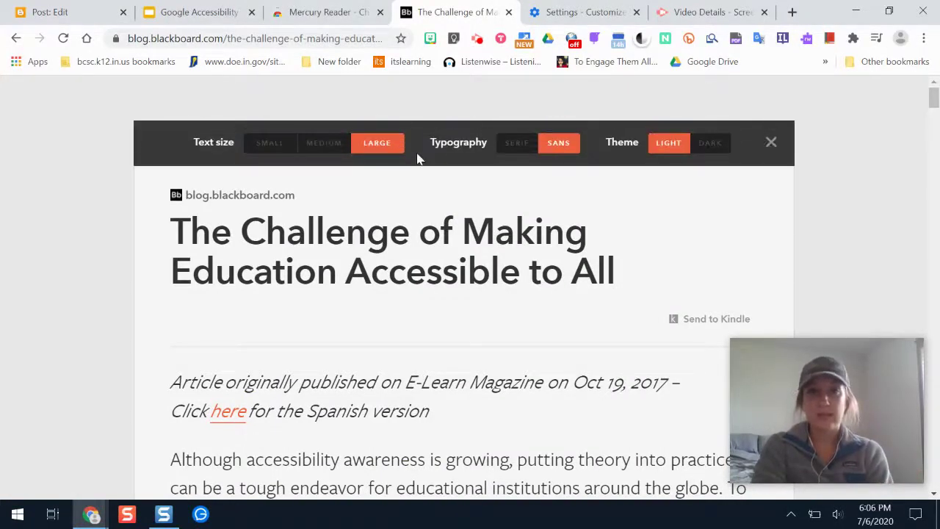
click(329, 143)
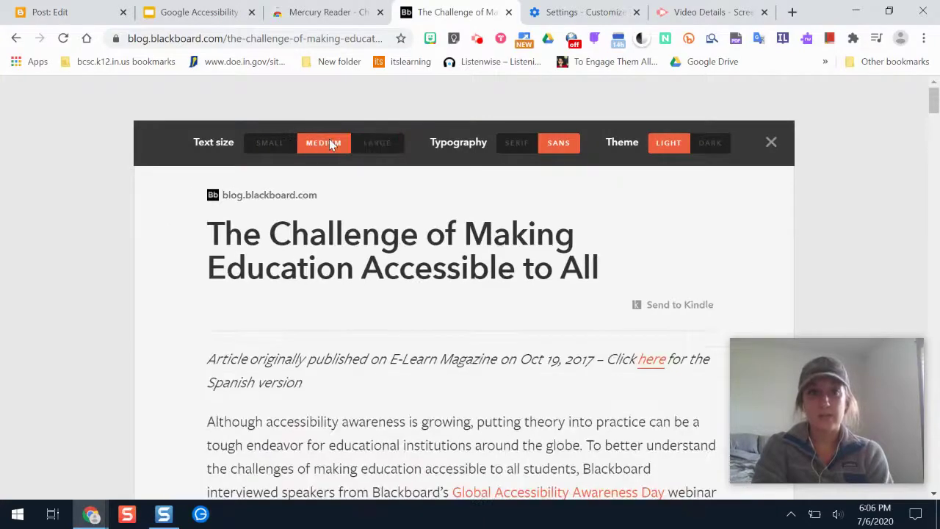
click(372, 143)
click(530, 145)
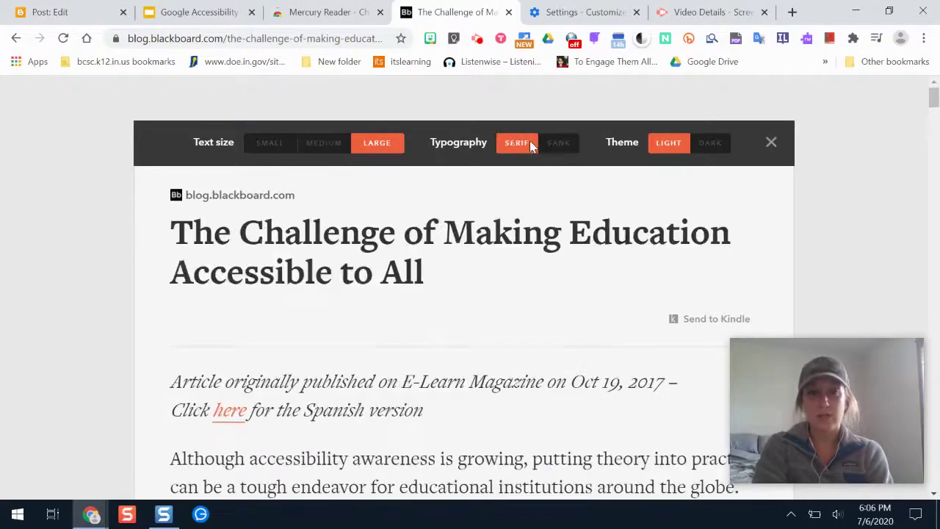
click(710, 144)
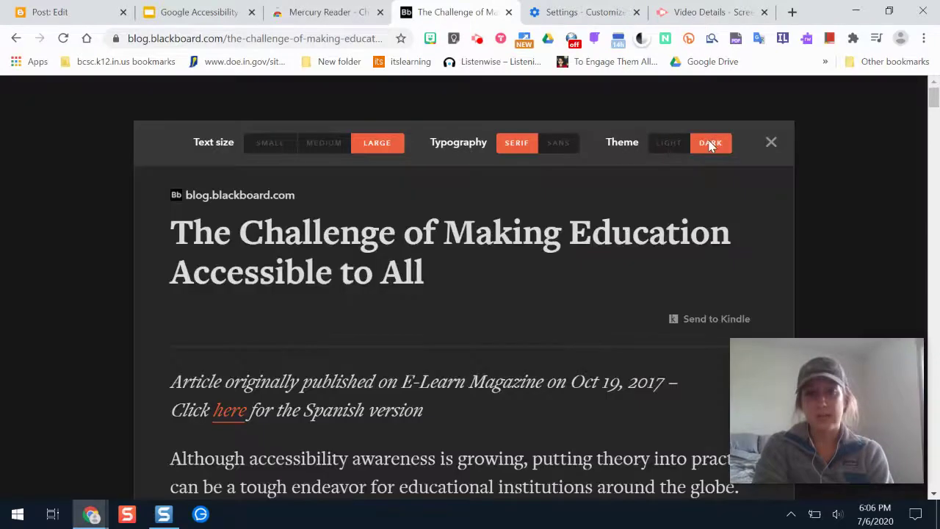
mouse_move(934, 99)
mouse_down()
mouse_move(935, 110)
mouse_move(934, 97)
mouse_up()
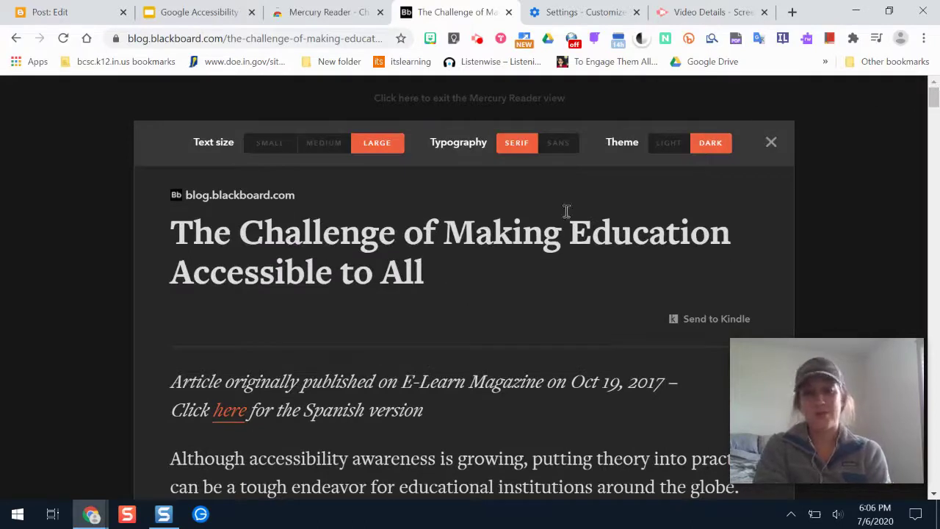